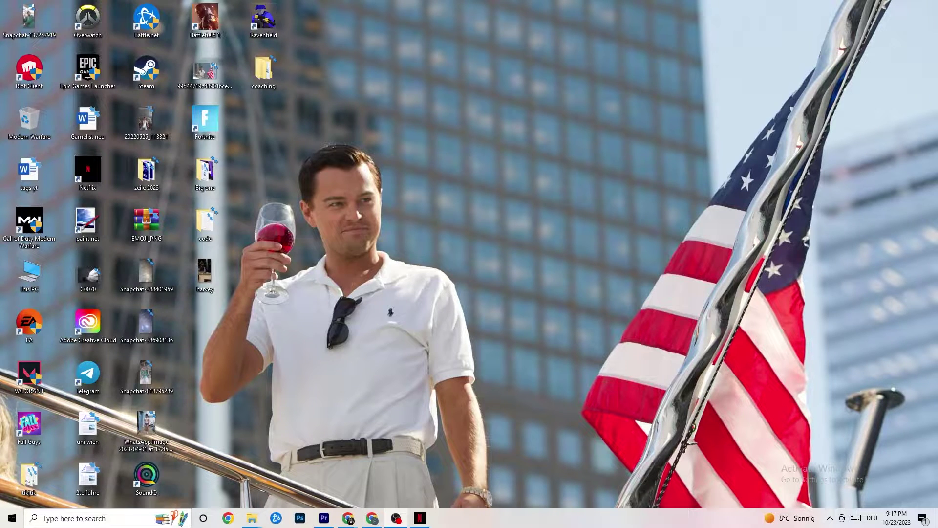
Step: Open the Display settings for display 1 under System in Windows Settings
click(12, 518)
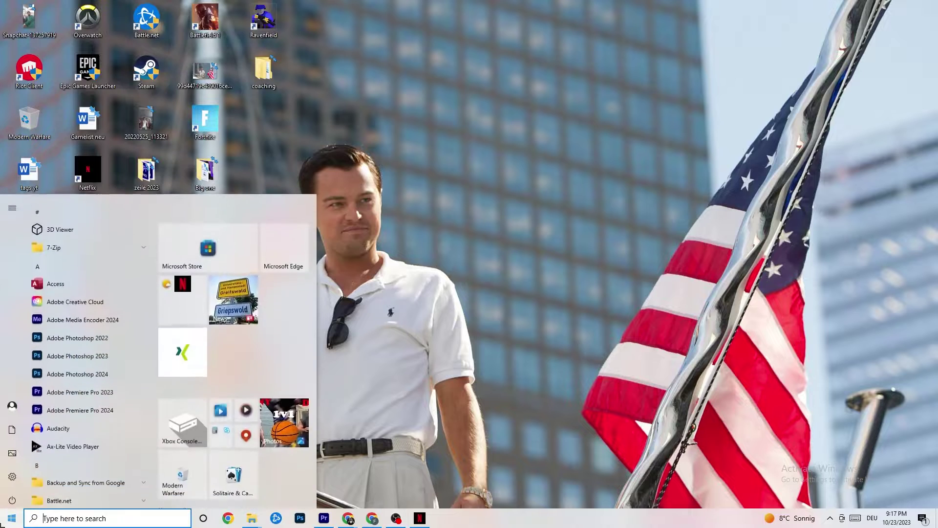
click(13, 474)
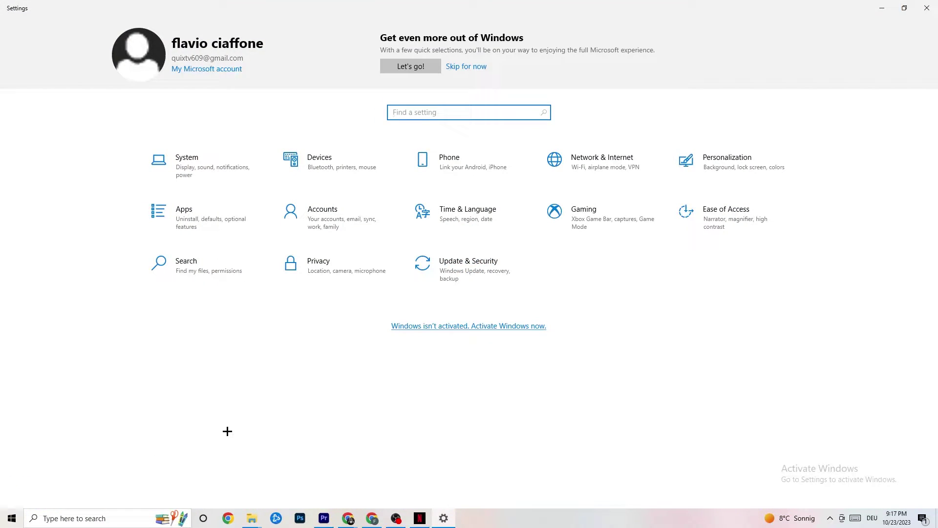
click(201, 174)
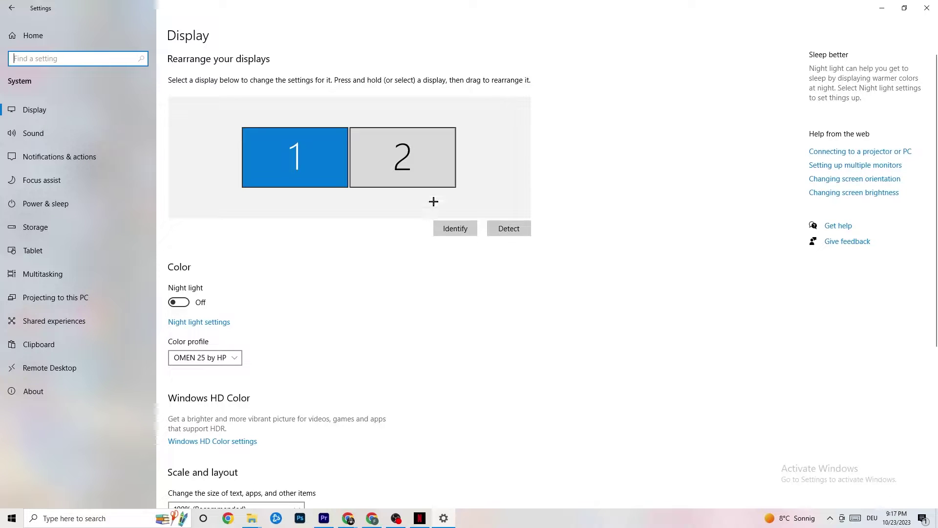
click(324, 164)
click(285, 156)
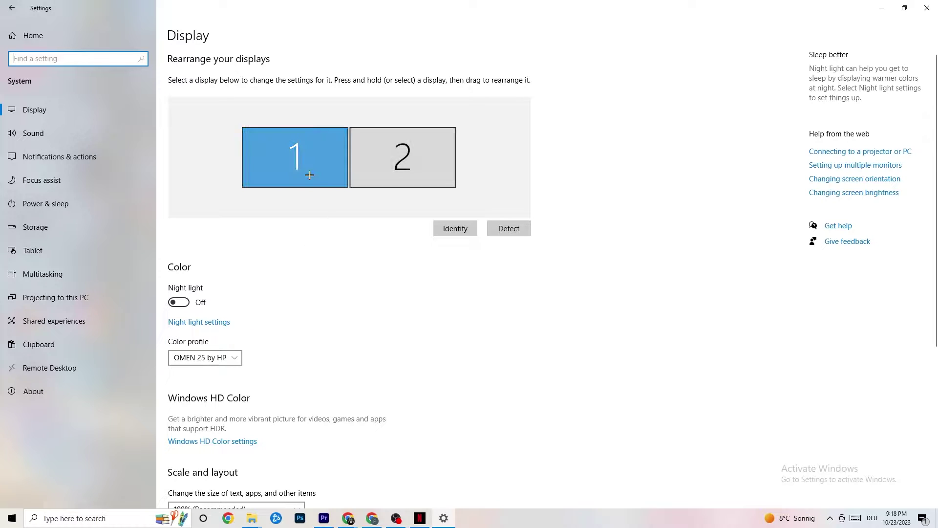
Step: Check the scale and resolution options, keeping 100% and 1920 × 1080
scroll(311, 175, down, 5)
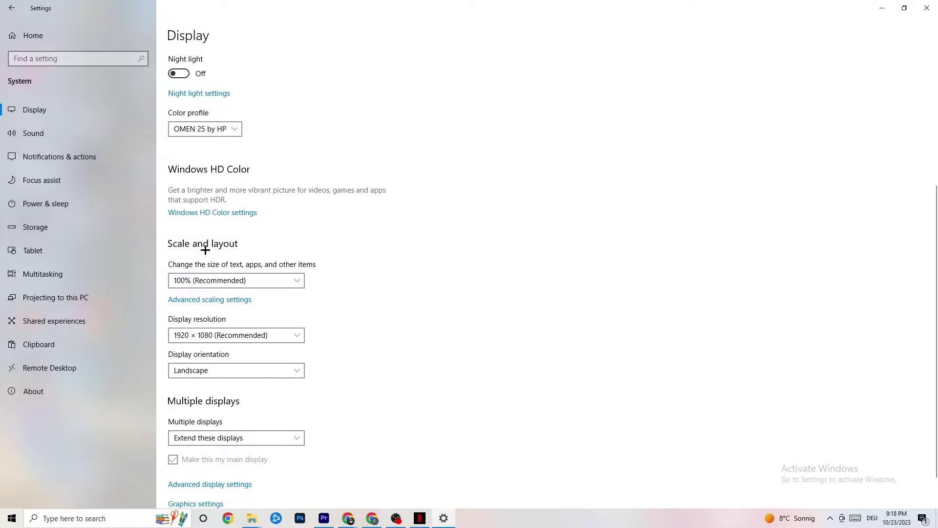
click(287, 280)
click(402, 240)
click(295, 335)
click(409, 304)
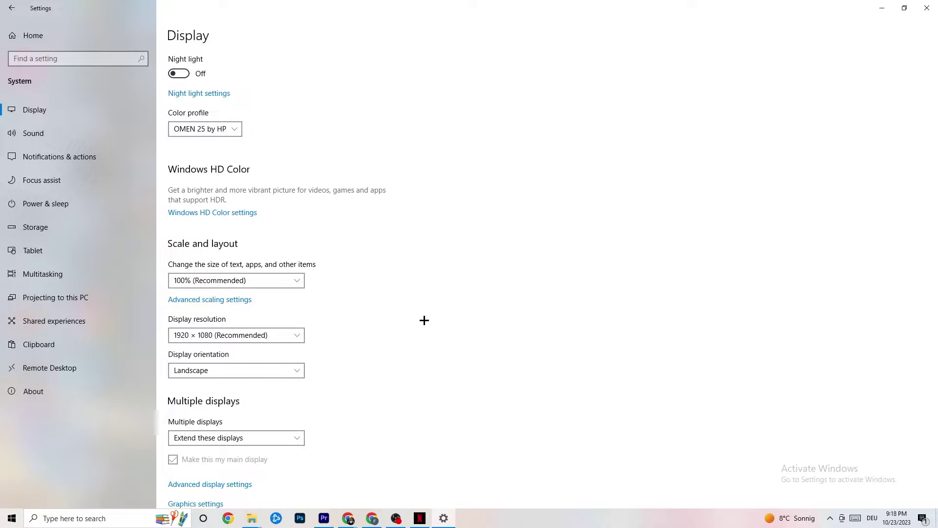
click(295, 336)
click(389, 314)
click(61, 234)
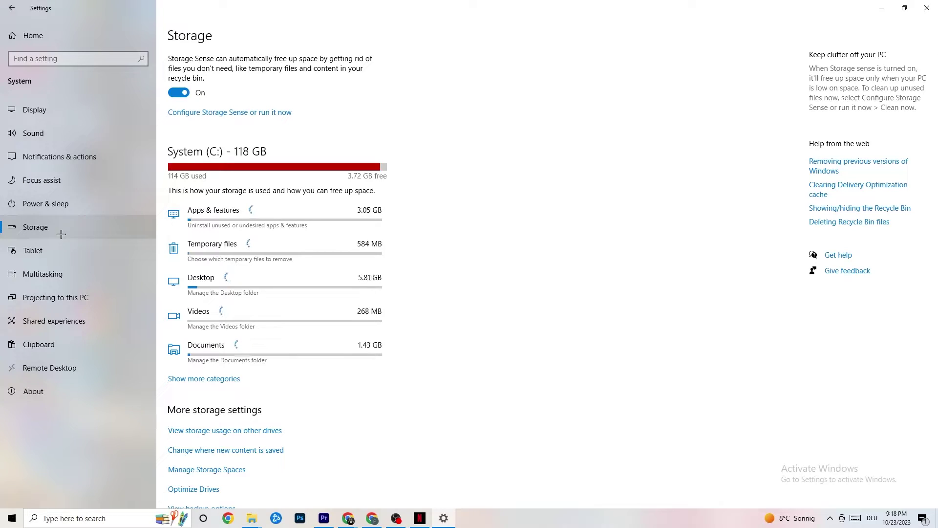
Step: Review Storage Sense's recycle bin cleanup and run frequency options without changing them
click(269, 114)
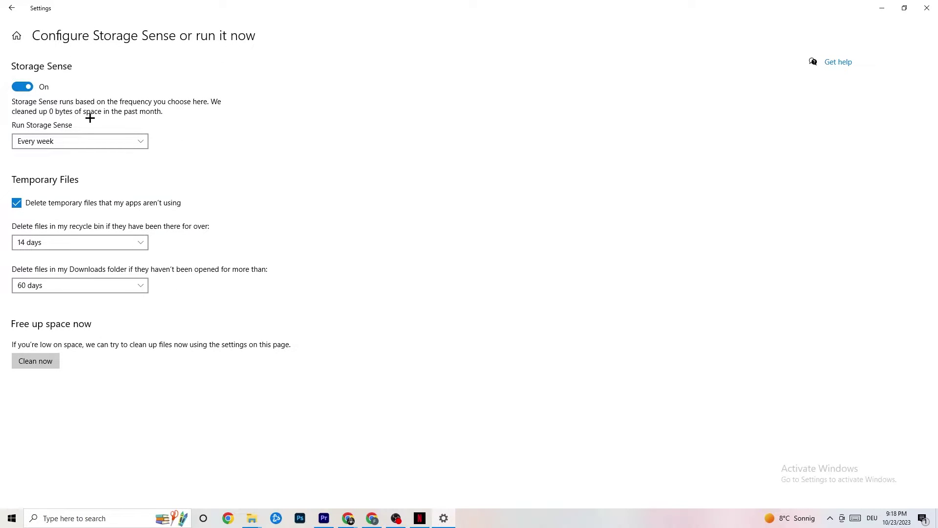
click(98, 243)
click(209, 193)
click(90, 141)
click(217, 143)
Step: Review the power plans from Power & sleep, keep Balanced, and close Power Options
click(10, 6)
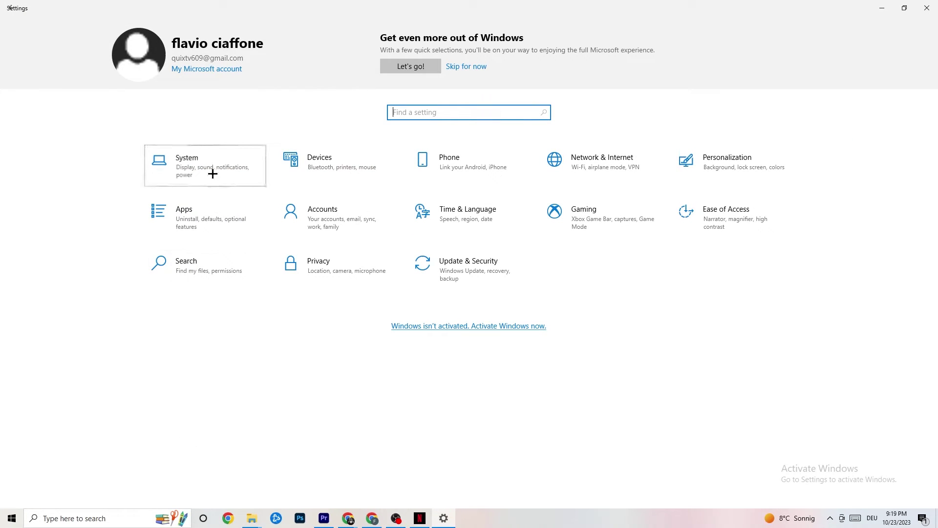
click(214, 159)
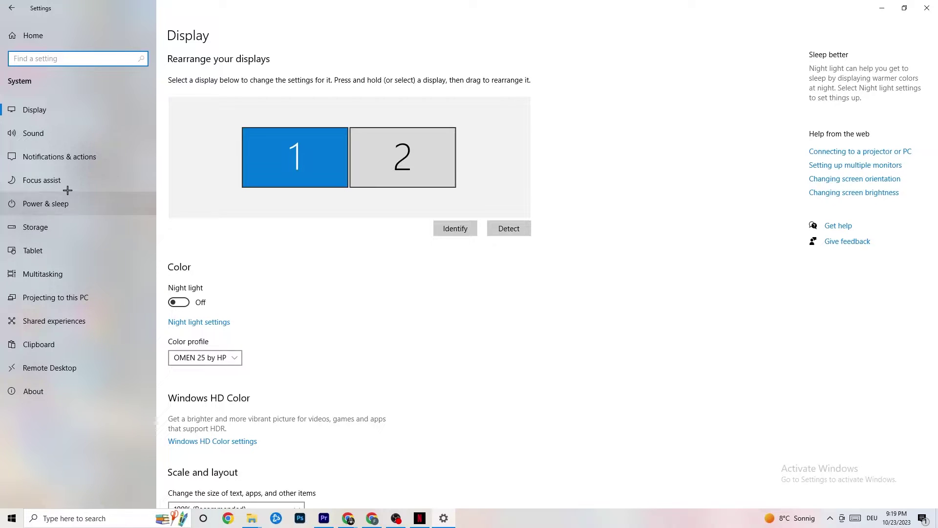
click(32, 201)
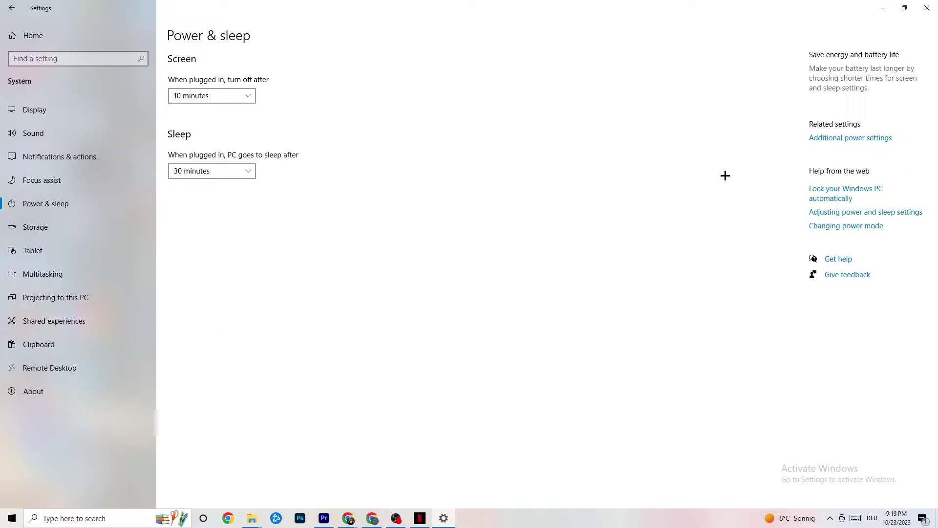
click(843, 142)
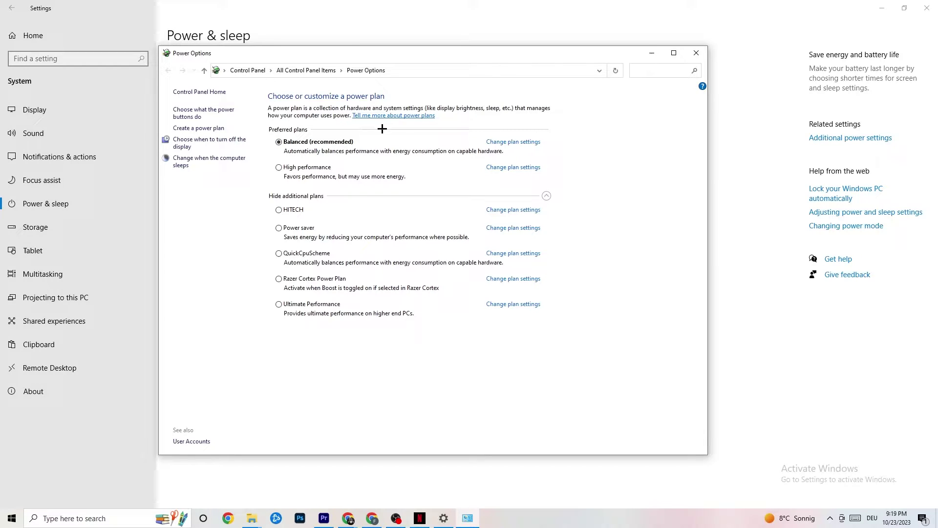
click(697, 53)
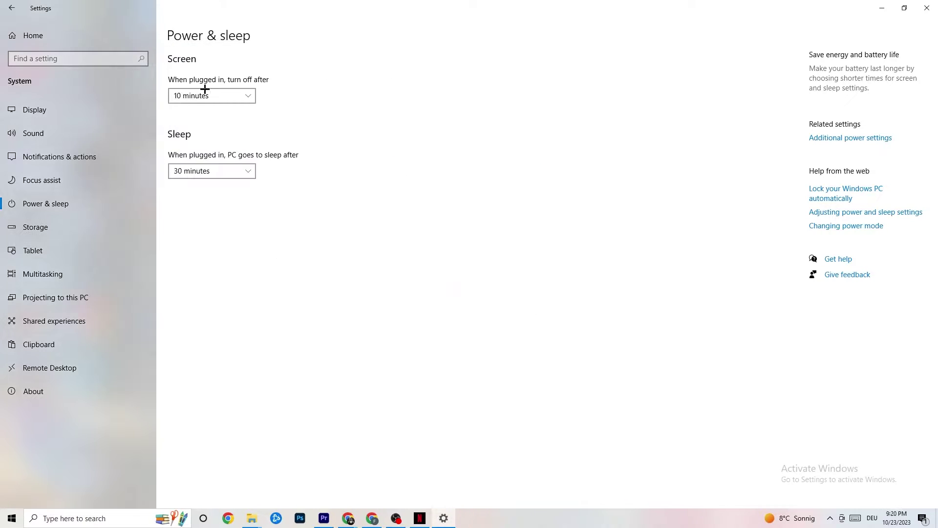
Step: Open the Gaming settings and confirm Xbox Game Bar is switched off
click(16, 6)
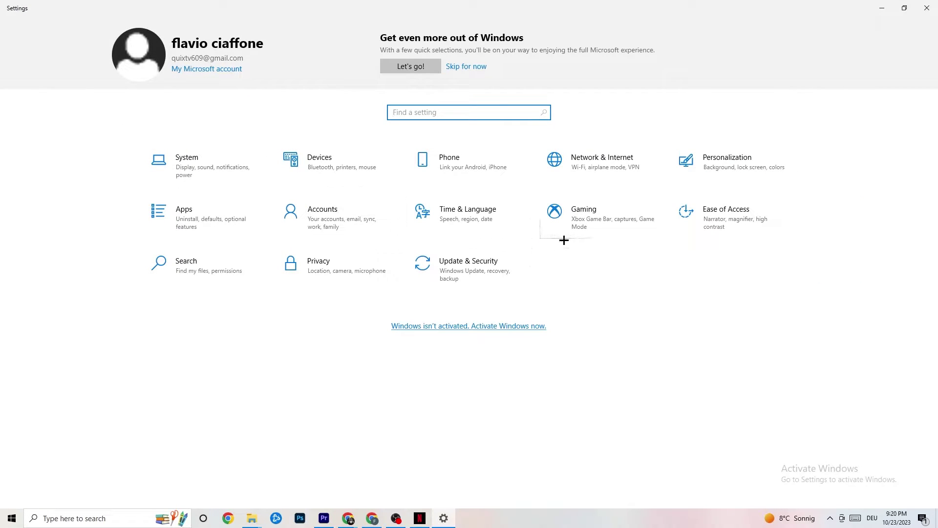
click(596, 228)
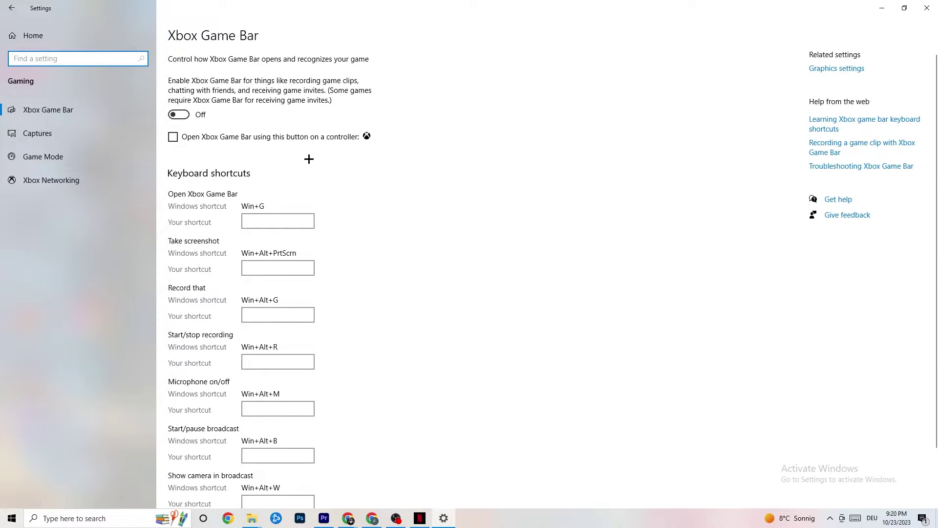
scroll(336, 225, down, 3)
scroll(357, 297, up, 3)
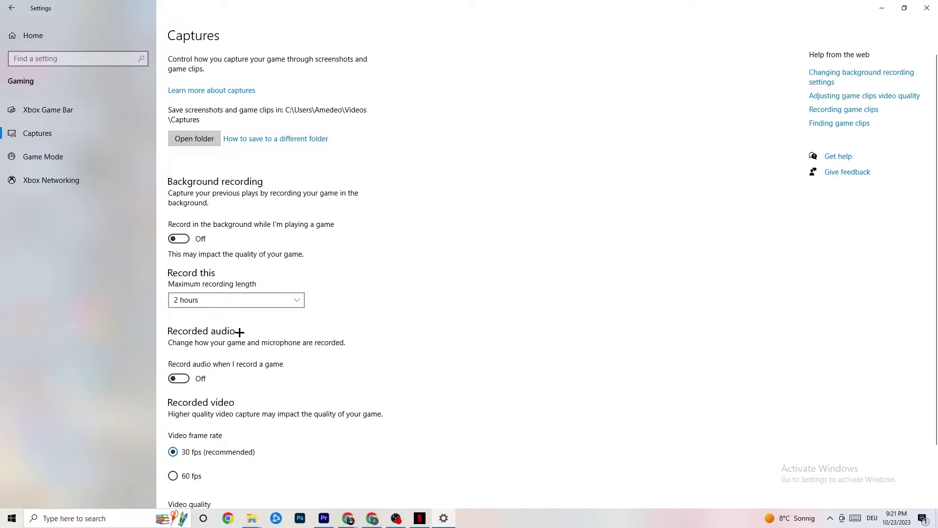
Step: Confirm the Game Mode toggle is on, then go back to the Settings home
scroll(254, 345, down, 2)
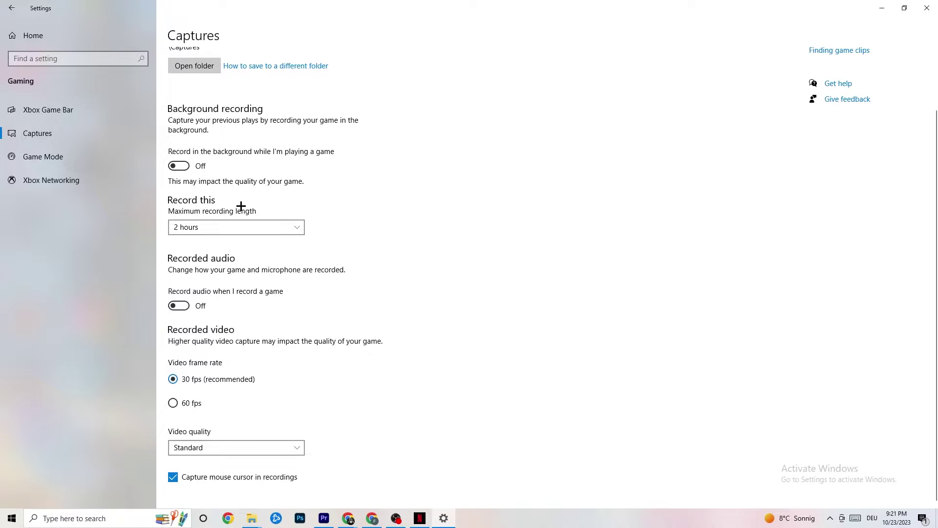
click(73, 162)
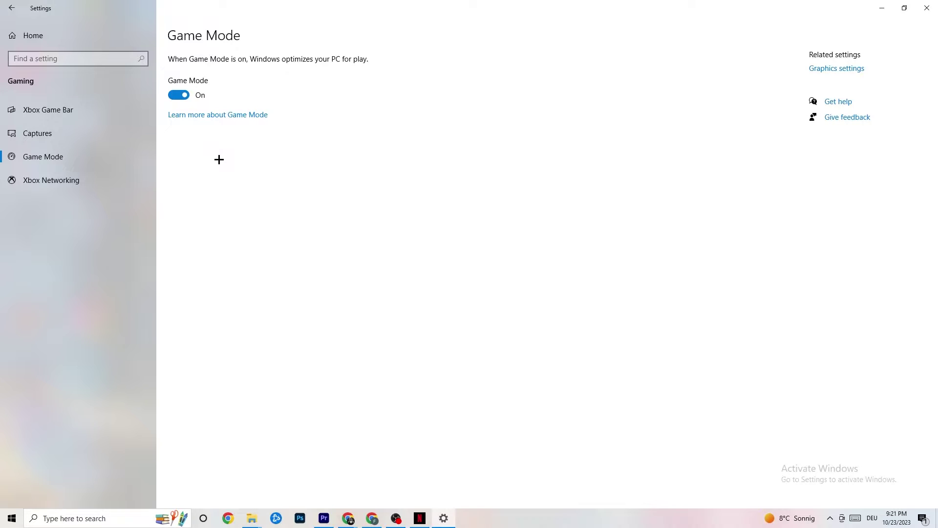
click(15, 8)
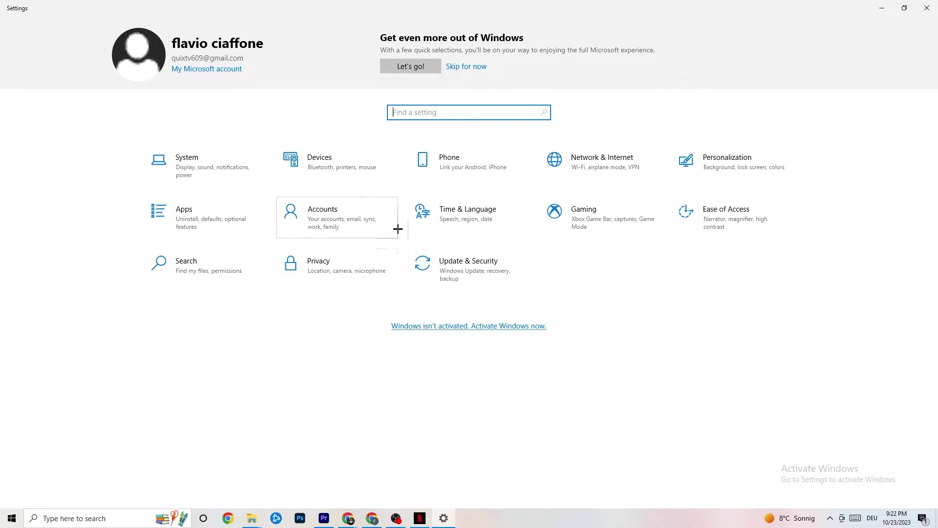
Step: Open Update & Security and confirm the PC is up to date as of 11:00 AM
click(486, 276)
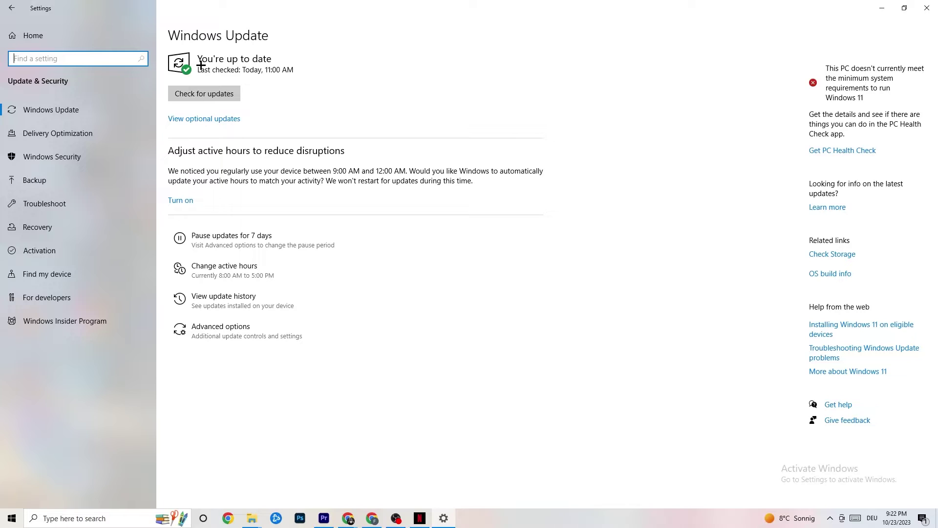
click(288, 79)
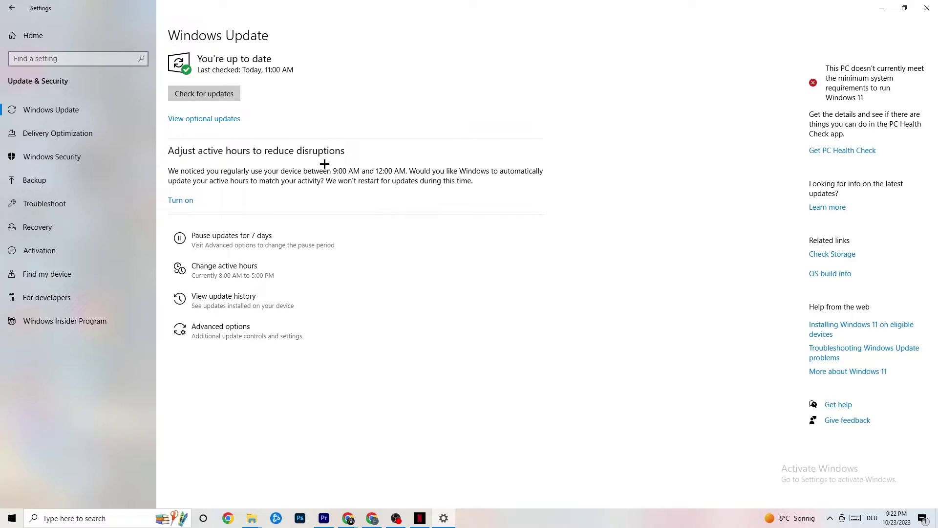
Step: Glance at the Troubleshoot page, then close the Settings window
click(76, 203)
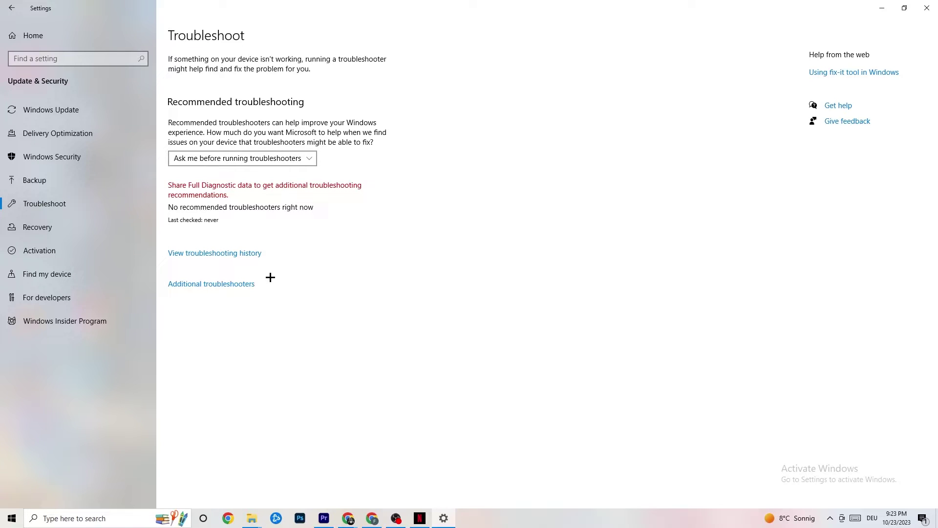
click(923, 3)
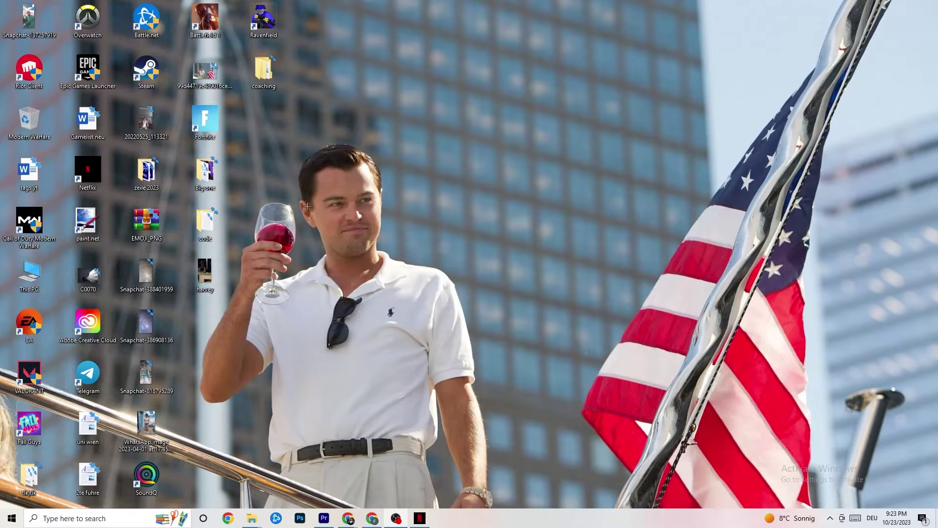